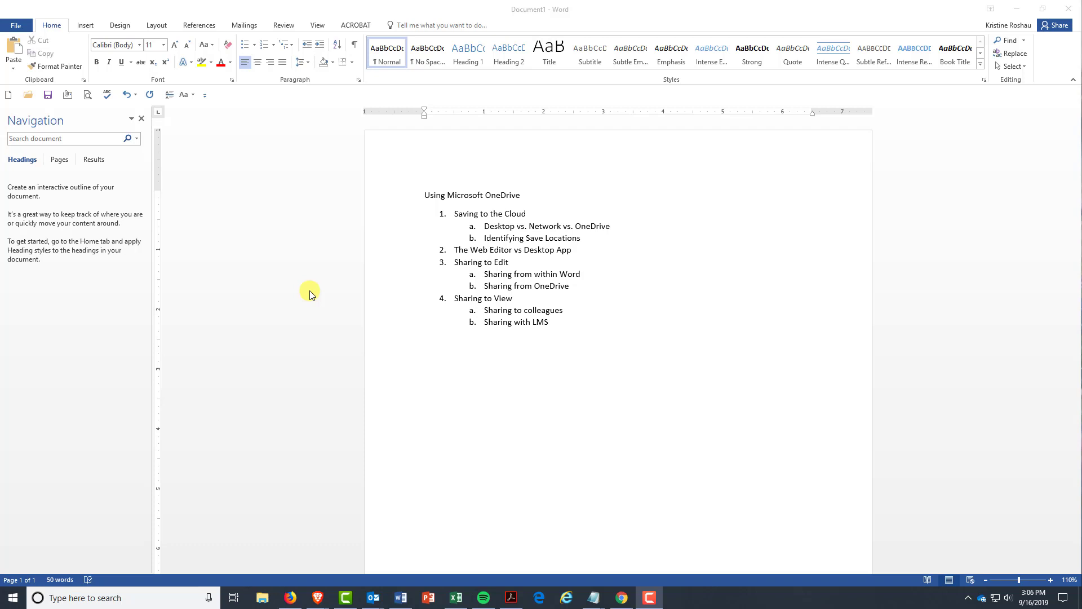
left_click(12, 597)
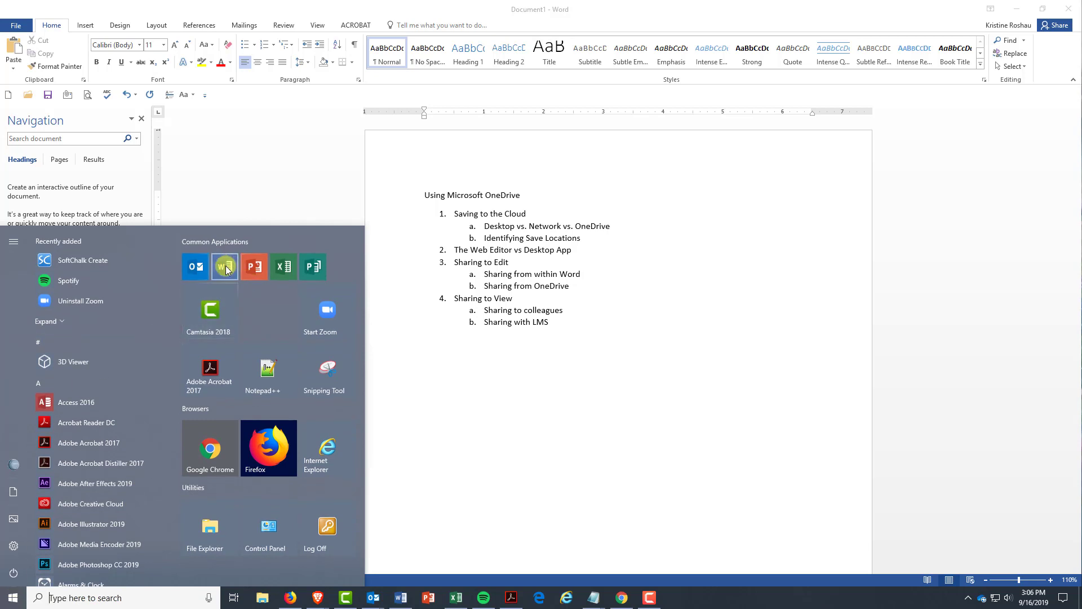
left_click(686, 306)
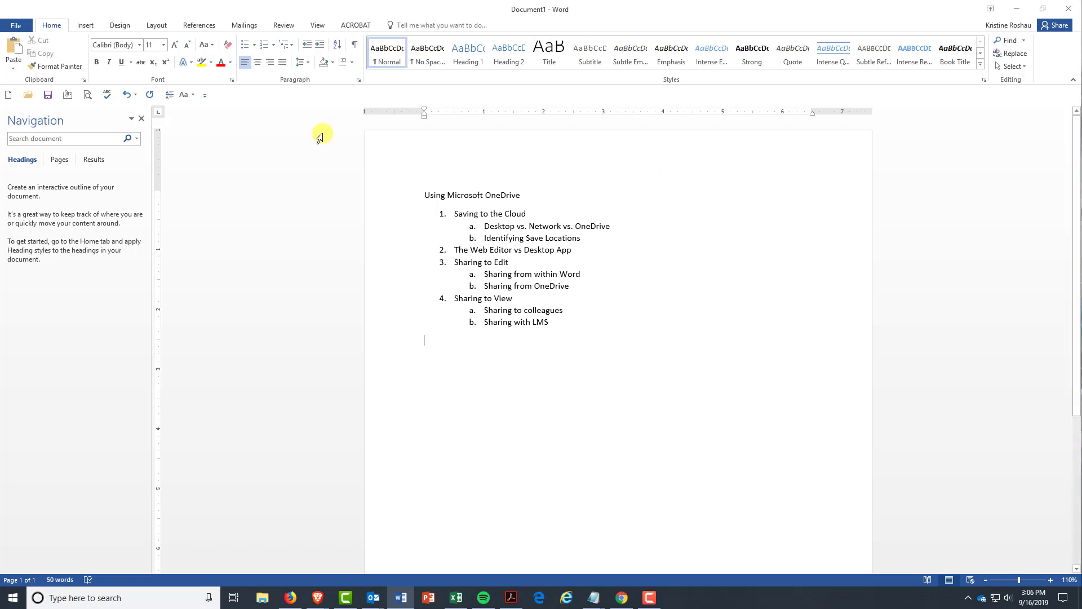
Start saving a copy of the document to This PC and look through the contents of the Documents folder.
left_click(23, 24)
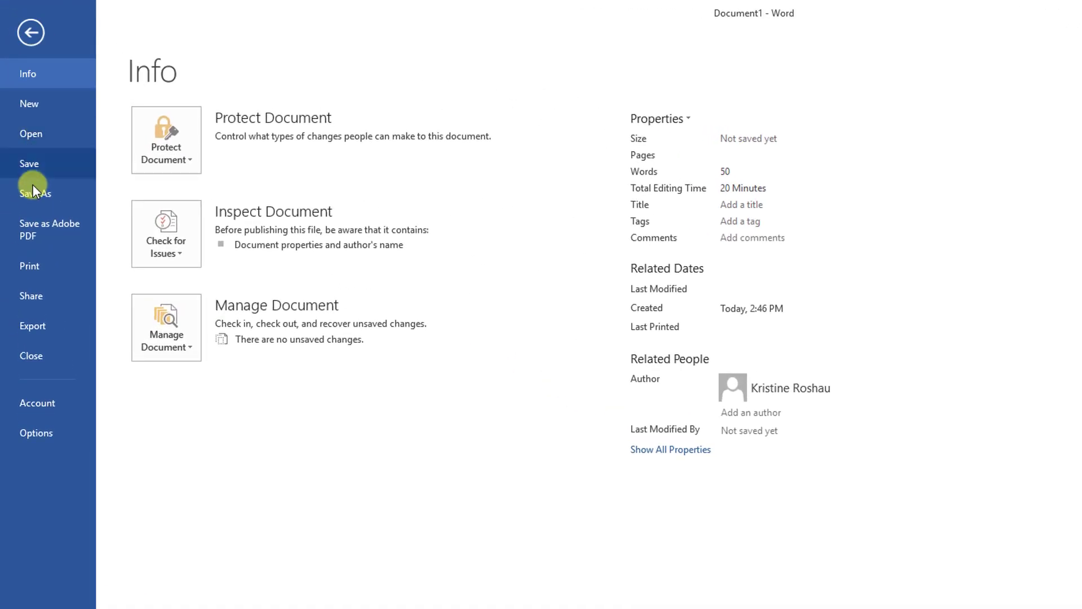
left_click(43, 193)
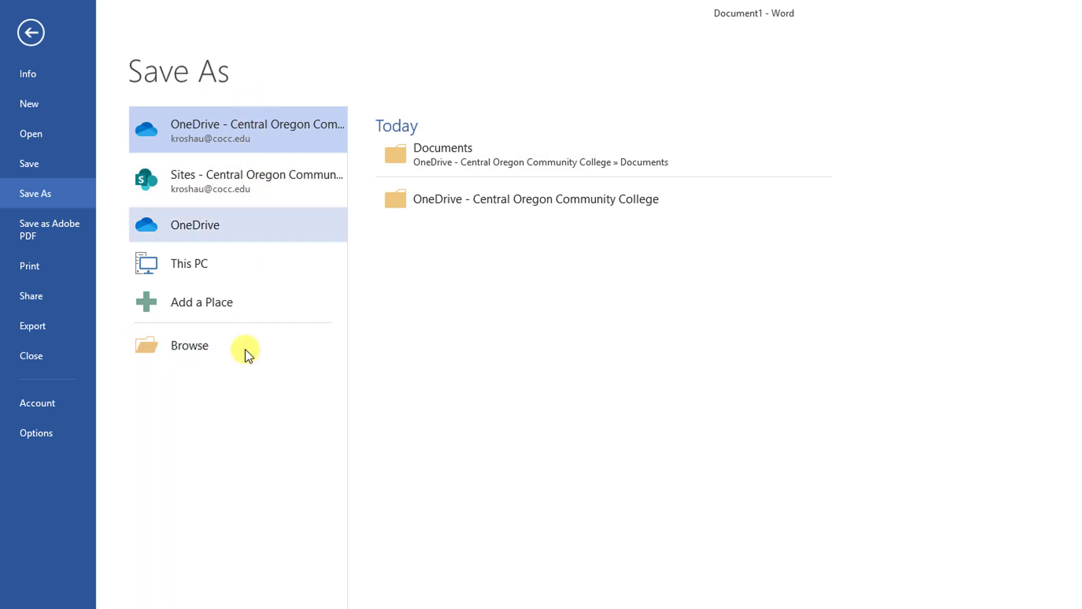
left_click(237, 273)
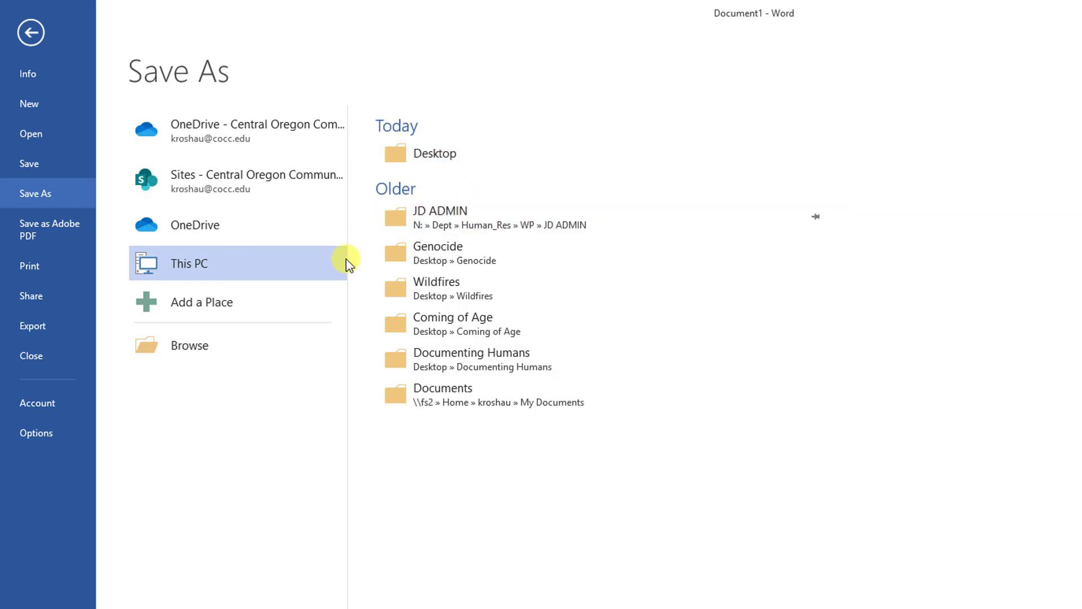
left_click(171, 350)
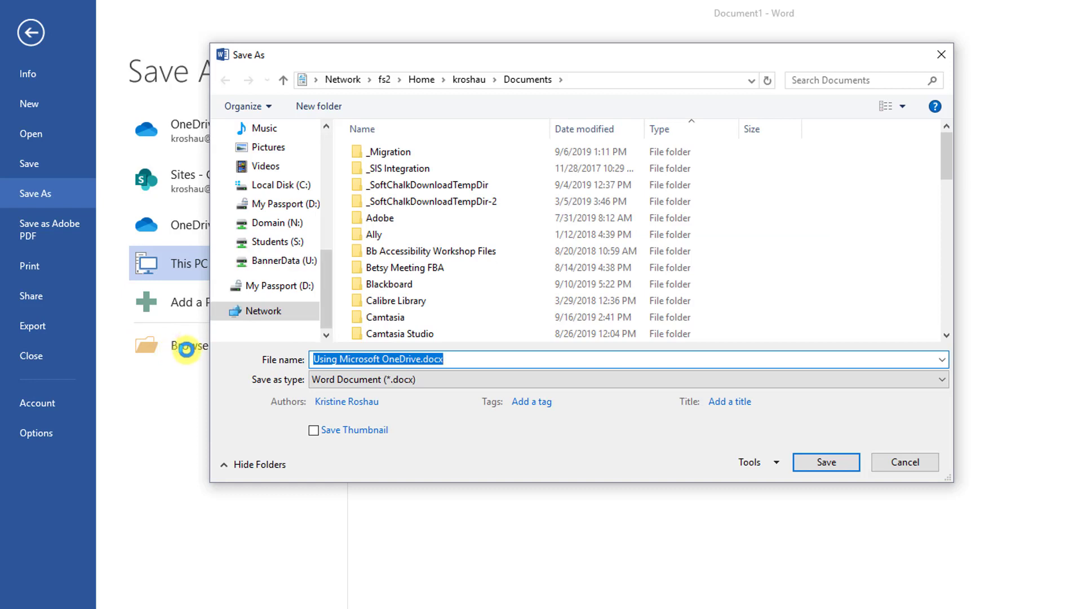
left_click_drag(320, 258, 324, 197)
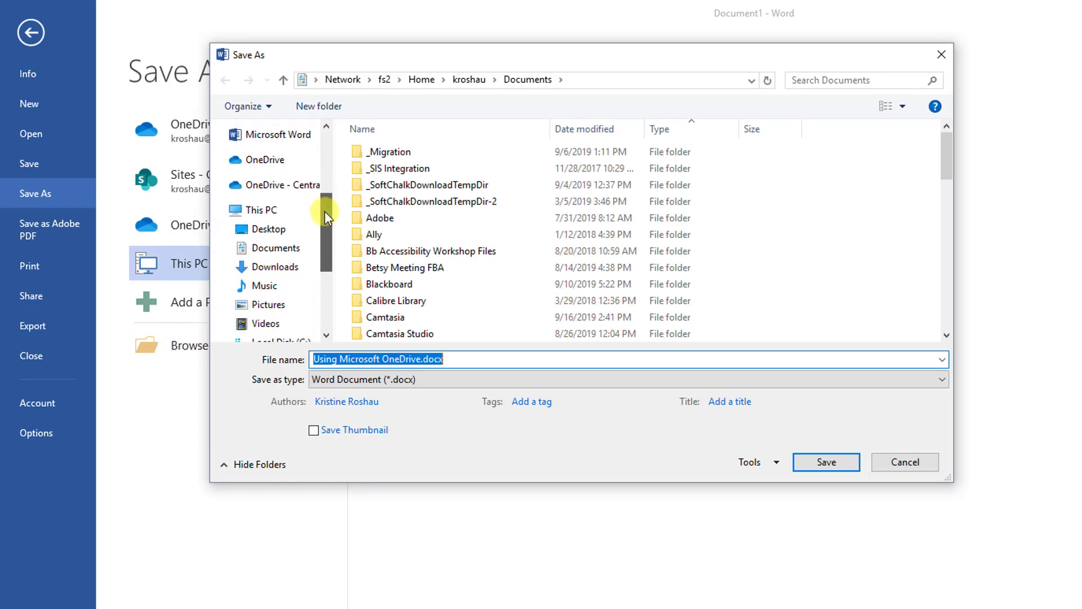
left_click(282, 224)
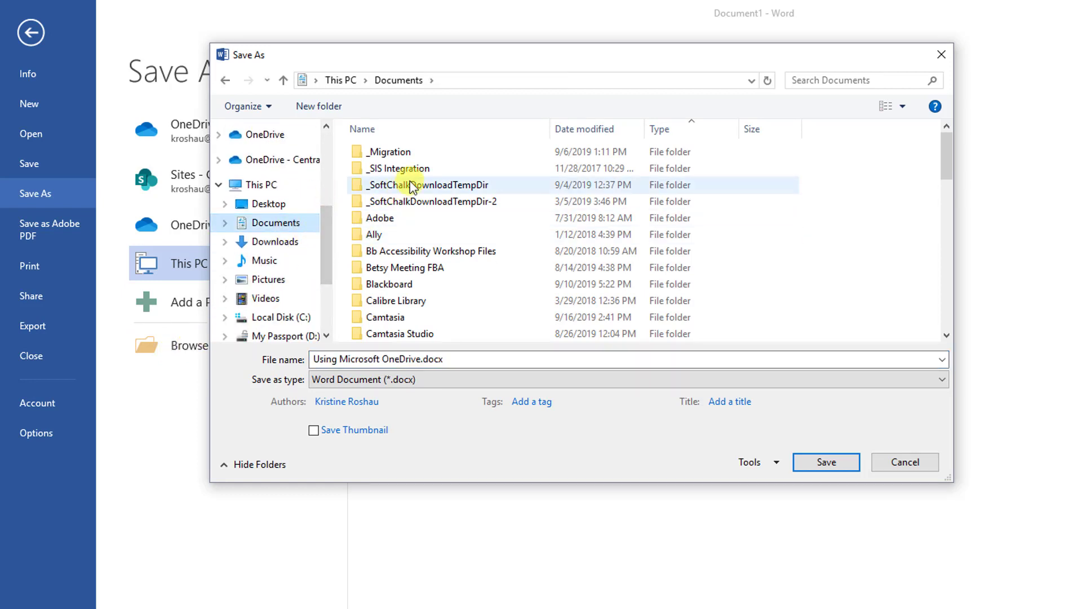
scroll(408, 226, "down", 10)
scroll(400, 230, "down", 3)
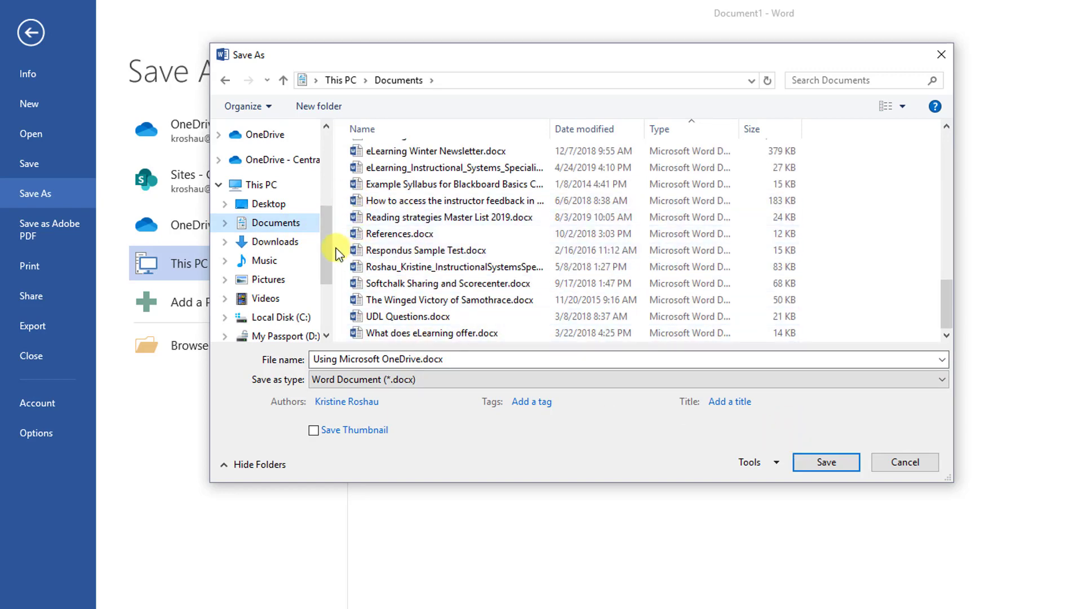
View the folders on the Domain (N:) network drive as a save location, and cancel without saving.
left_click_drag(329, 222, 329, 287)
left_click(307, 225)
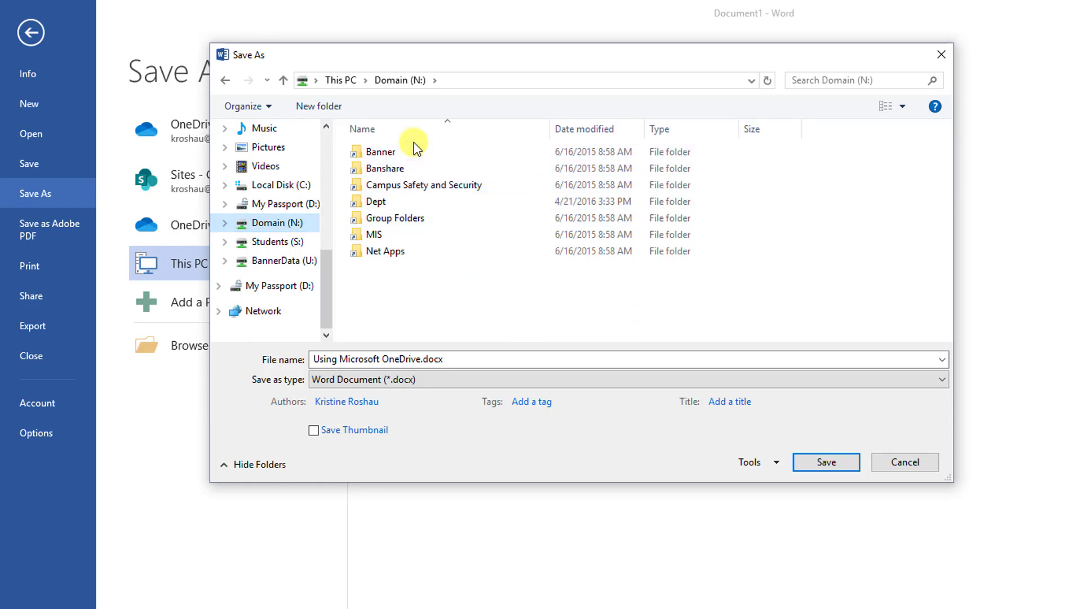
key("Escape")
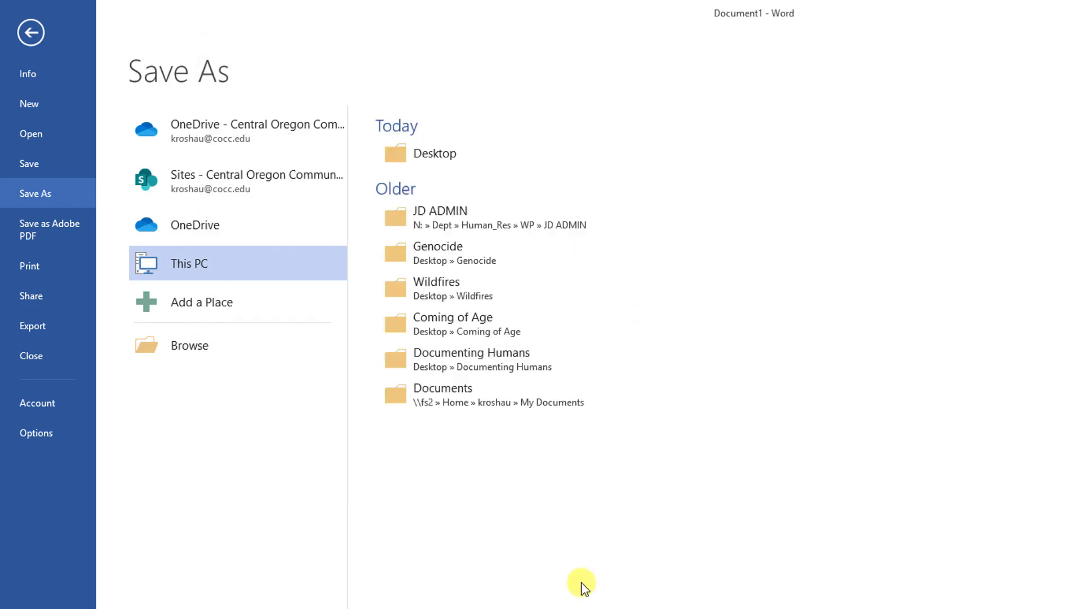
left_click(514, 141)
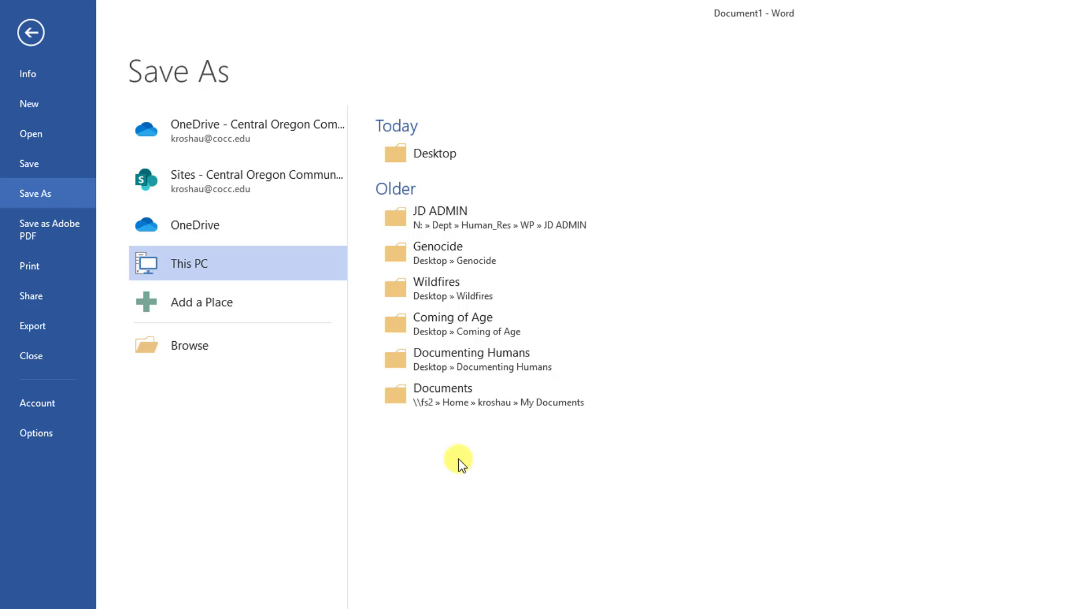
left_click(286, 351)
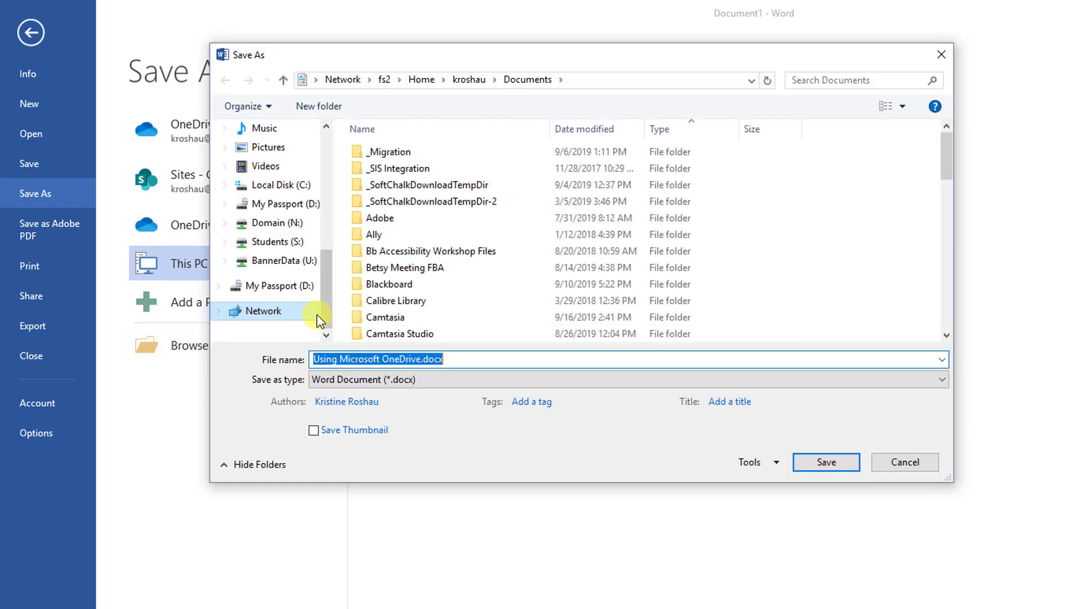
left_click_drag(325, 309, 315, 180)
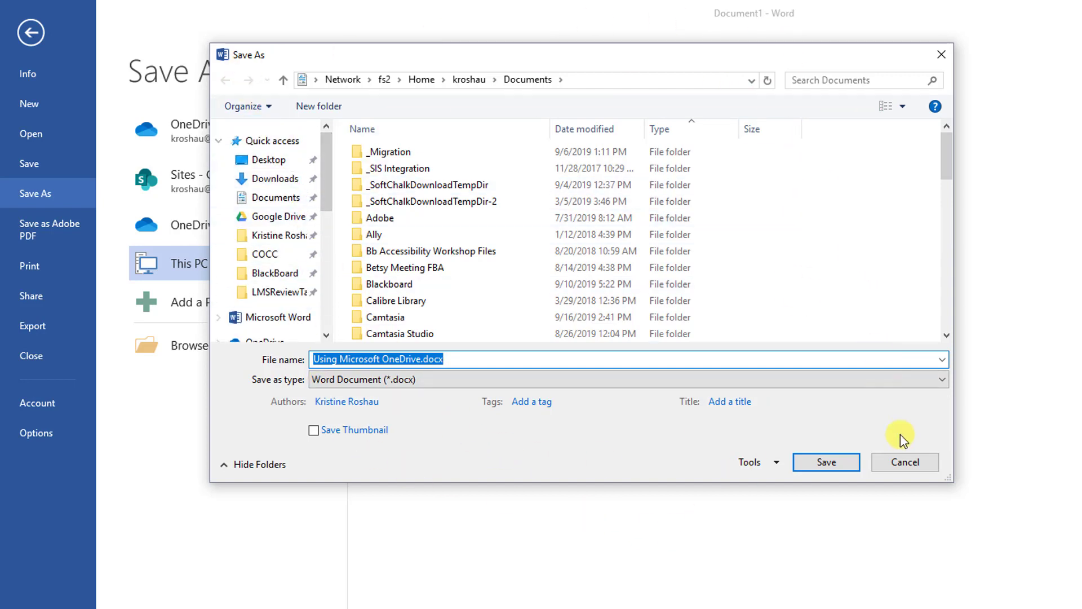
left_click(896, 462)
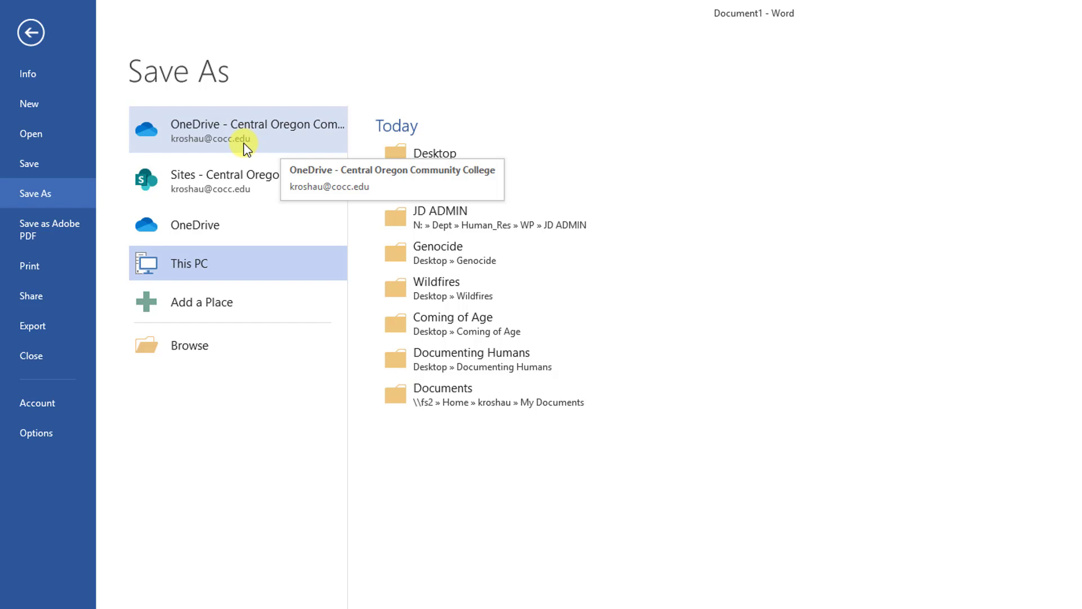
Choose OneDrive - Central Oregon Community College as the save location and open its Documents folder.
left_click(257, 137)
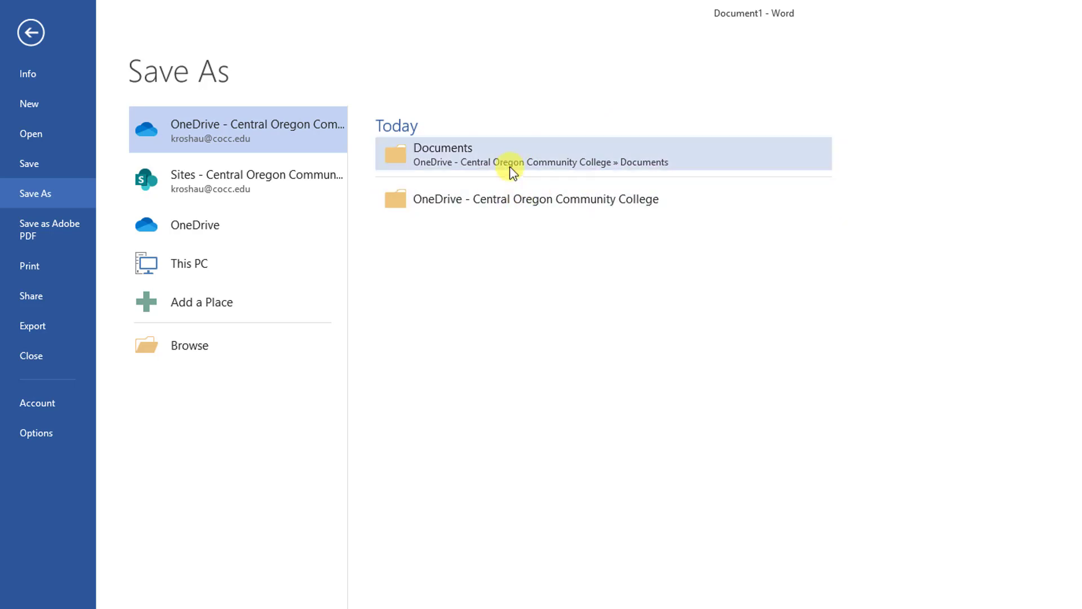
left_click(499, 197)
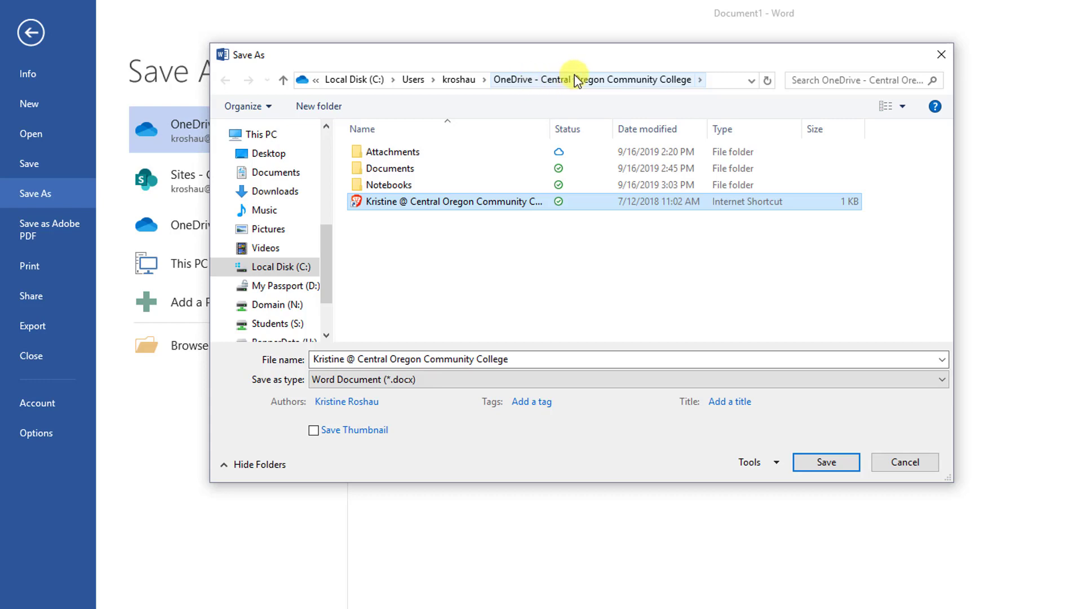
left_click(492, 263)
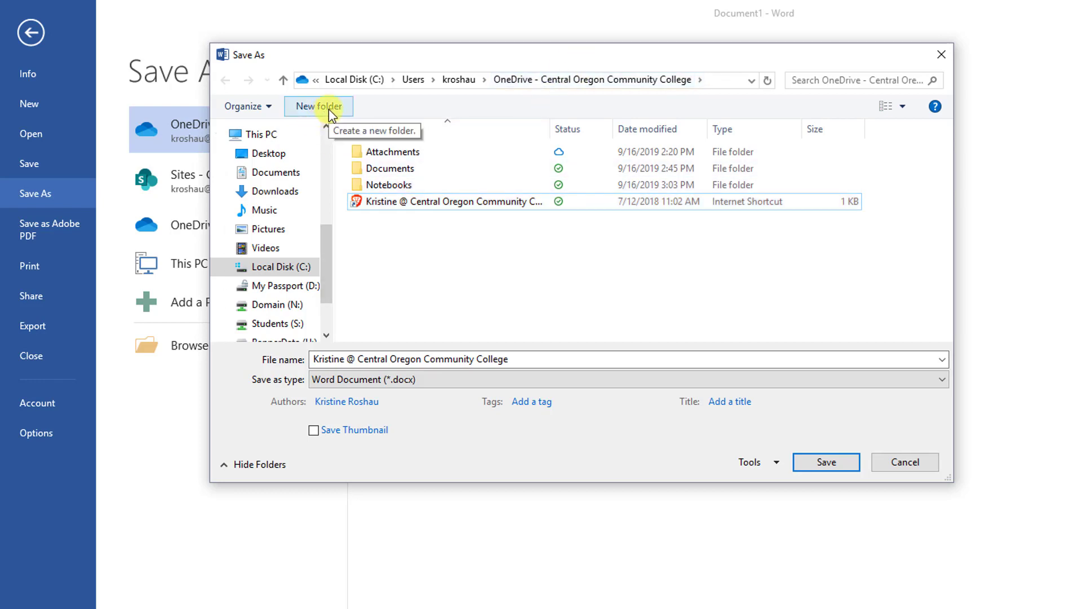
double_click(418, 176)
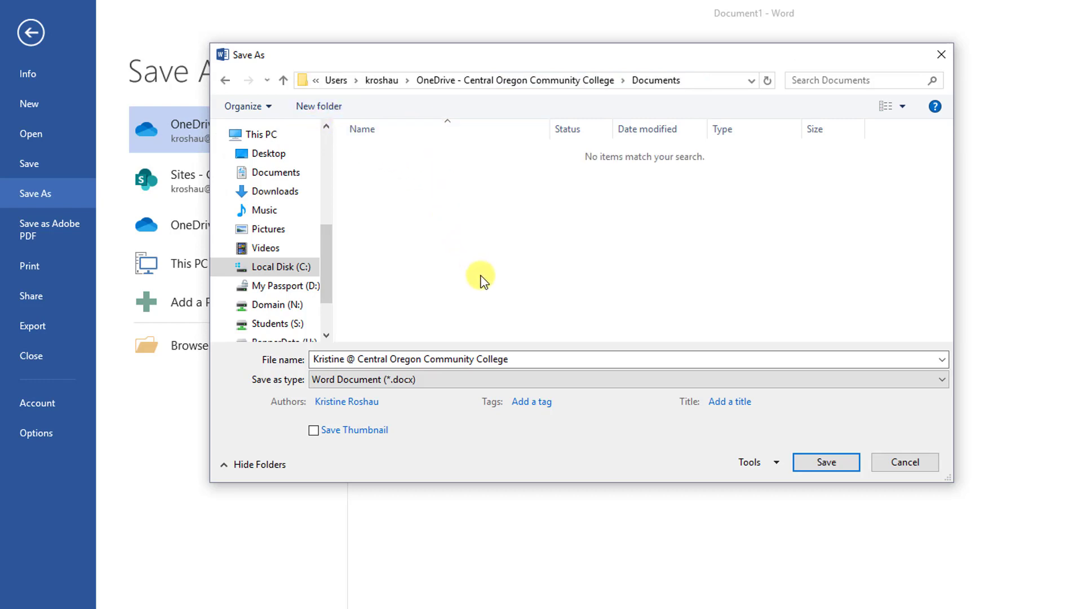
Name the file OneDrive Demo and save it as a Word document in the OneDrive Documents folder.
left_click(523, 359)
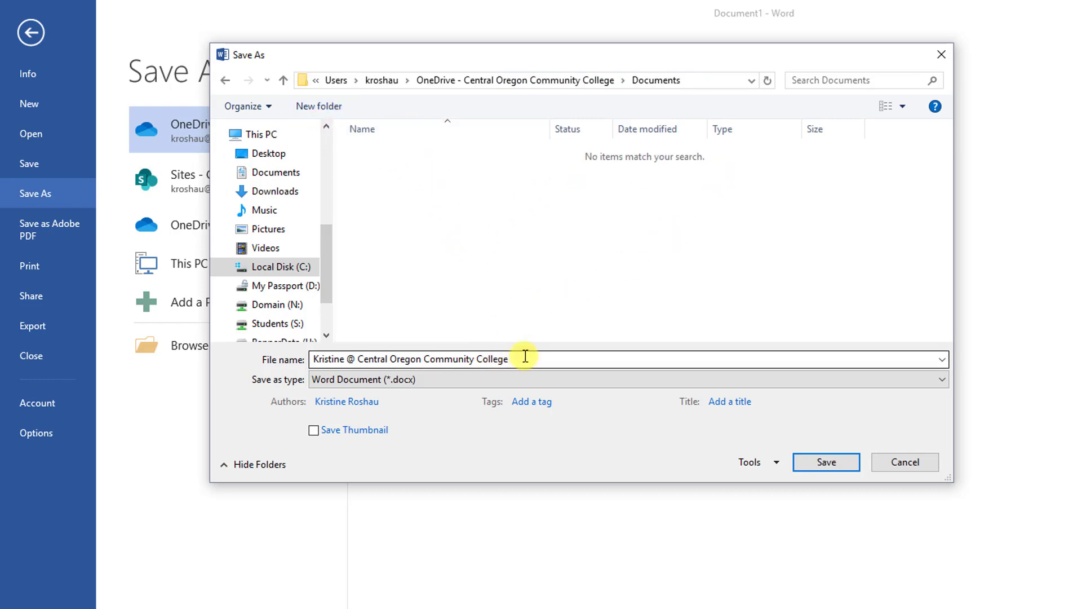
left_click(523, 359)
type("OneDrive De")
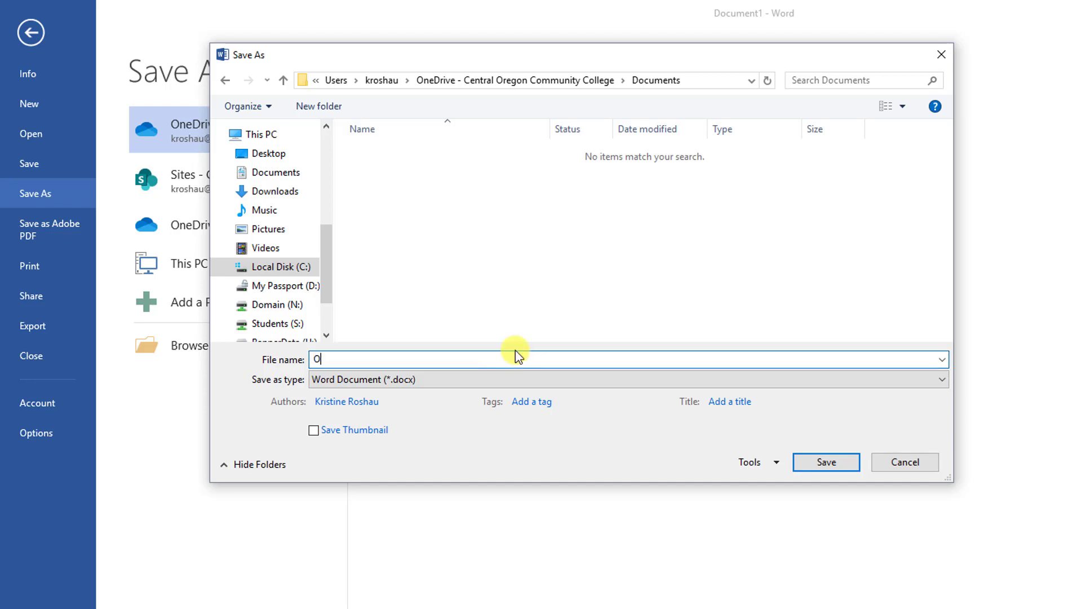
type("mo")
left_click(828, 465)
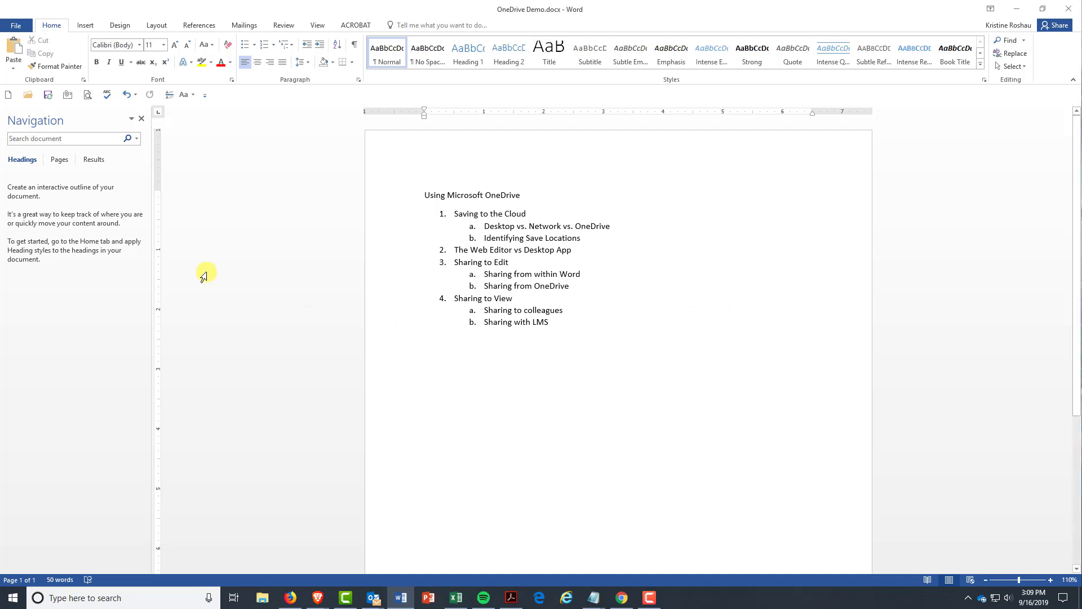
Check the document's save location on its Info page and return to the outline.
left_click(17, 26)
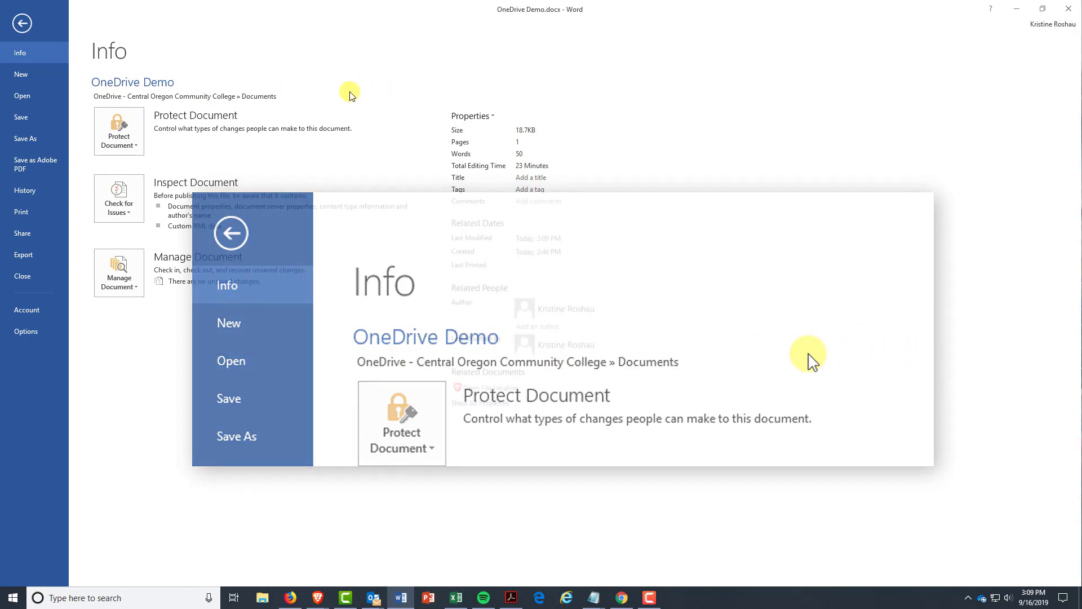
left_click(23, 25)
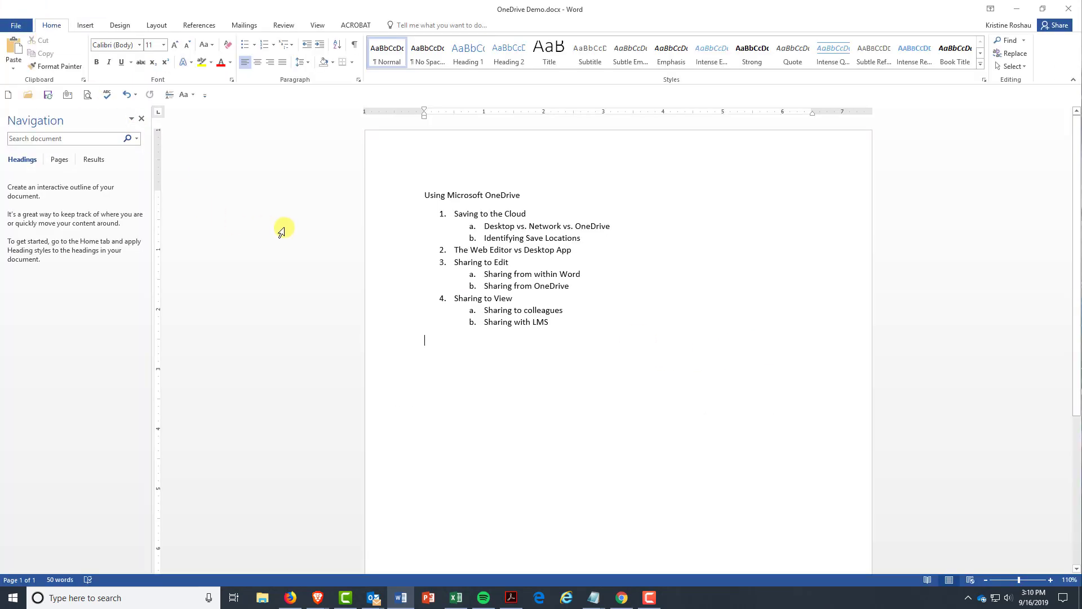
left_click(820, 302)
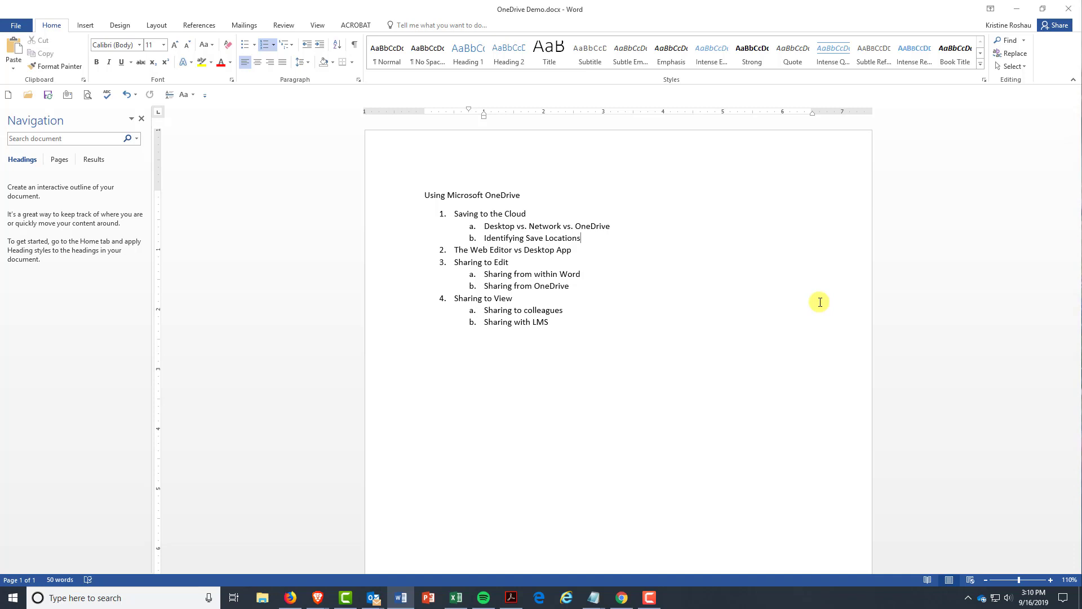
Switch to a new Firefox window and go to cocc.sharepoint.com.
right_click(303, 599)
left_click(268, 491)
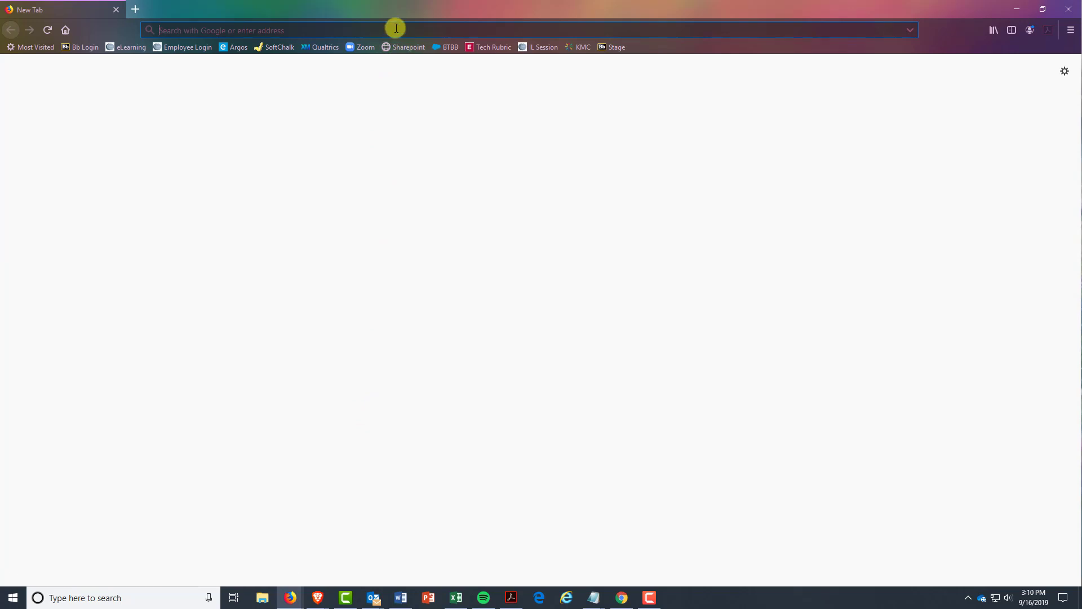
type("coc")
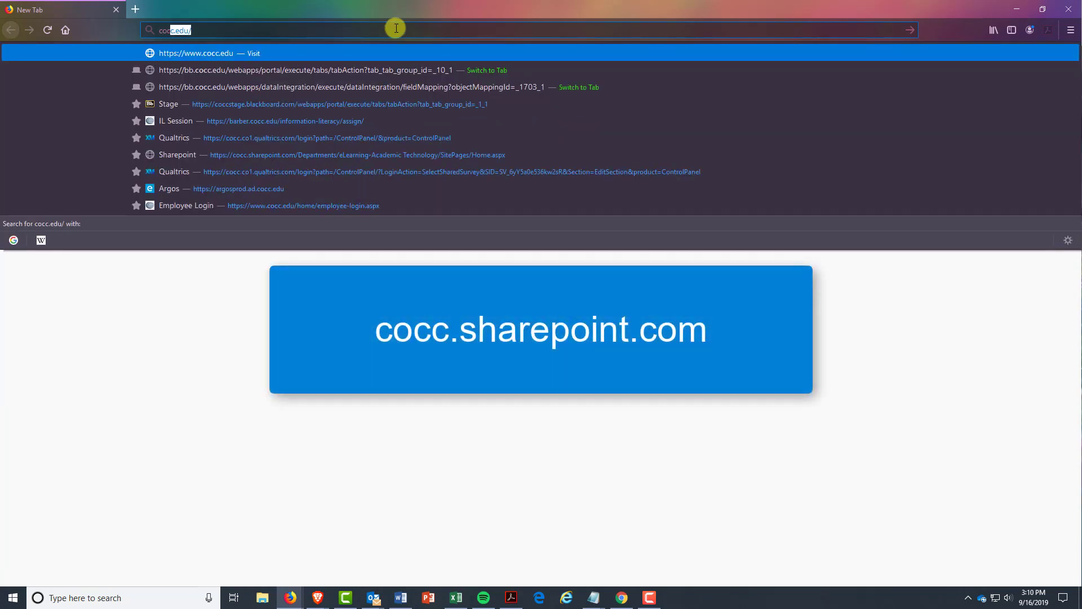
type("c.sharepoint.com")
key("End")
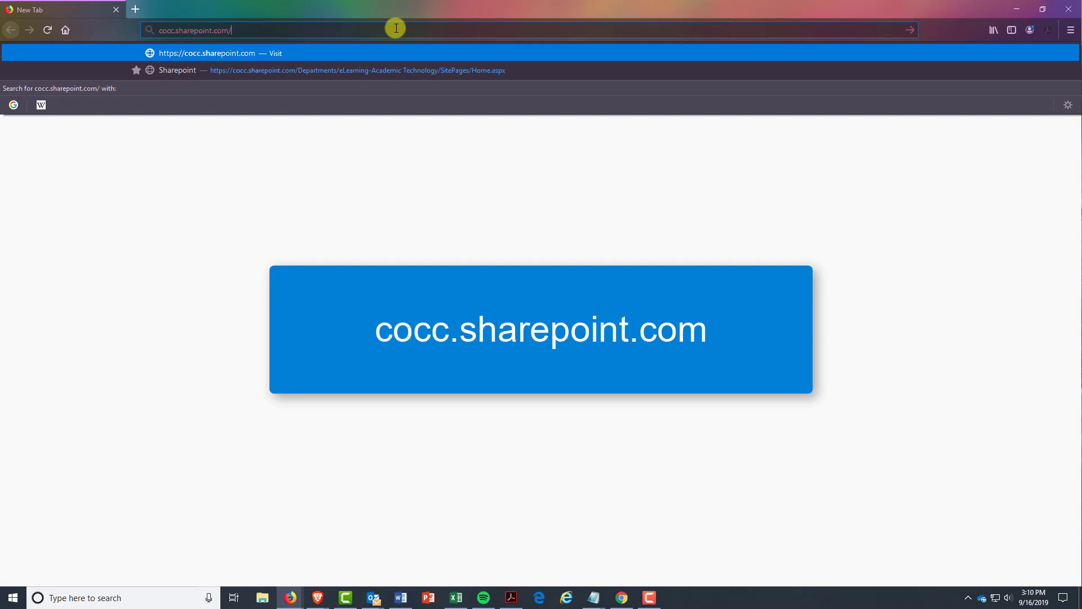
key("Return")
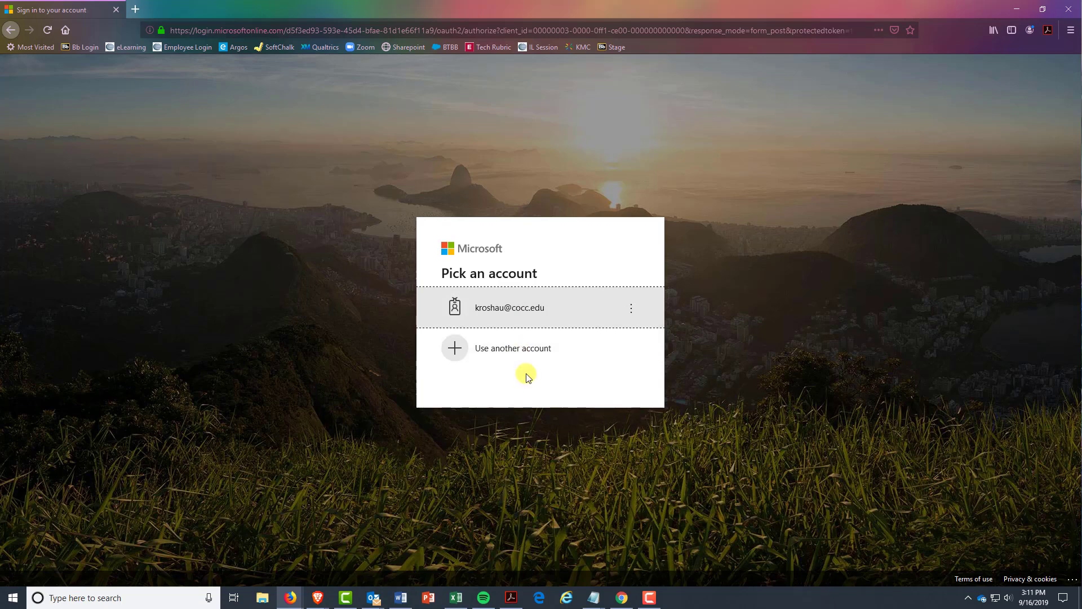
Sign in with the listed college account and open OneDrive from the Office 365 apps.
left_click(512, 309)
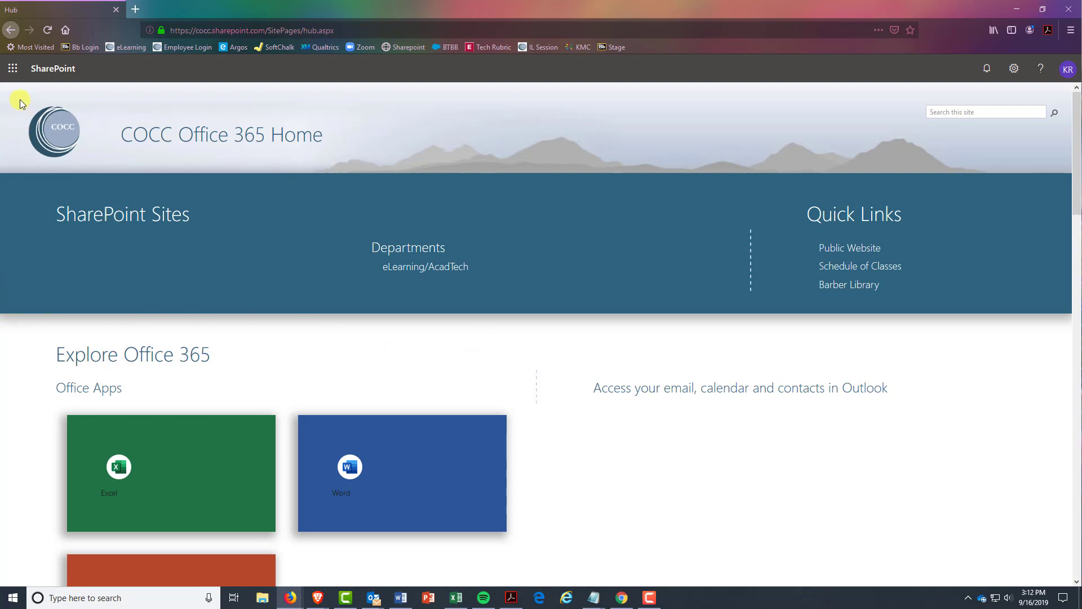
left_click(13, 71)
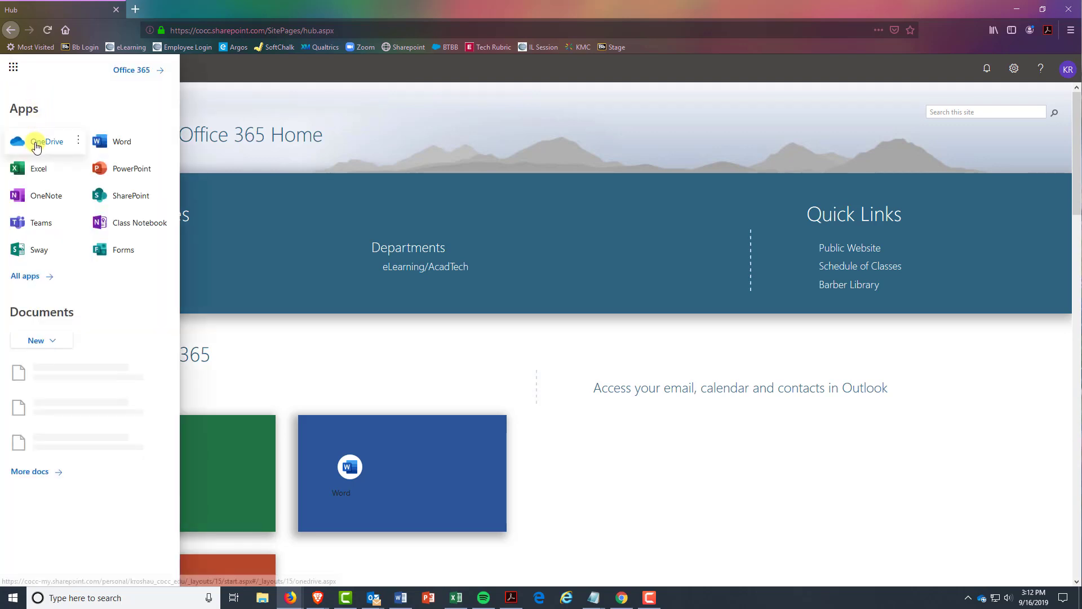
left_click(36, 146)
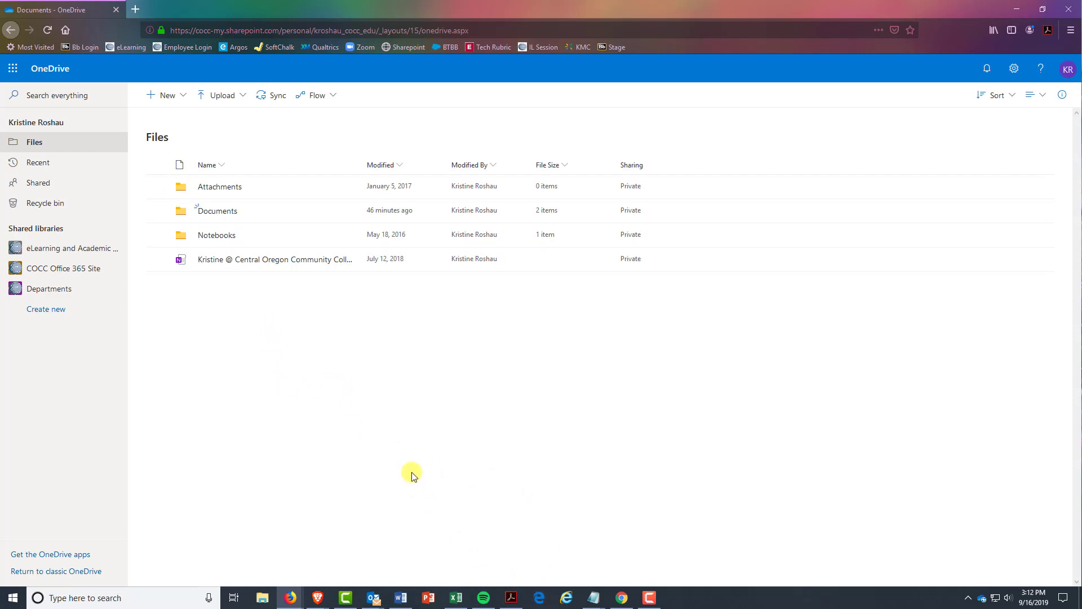
Open OneDrive Demo.docx from the OneDrive Documents folder in the Word web editor.
left_click(216, 217)
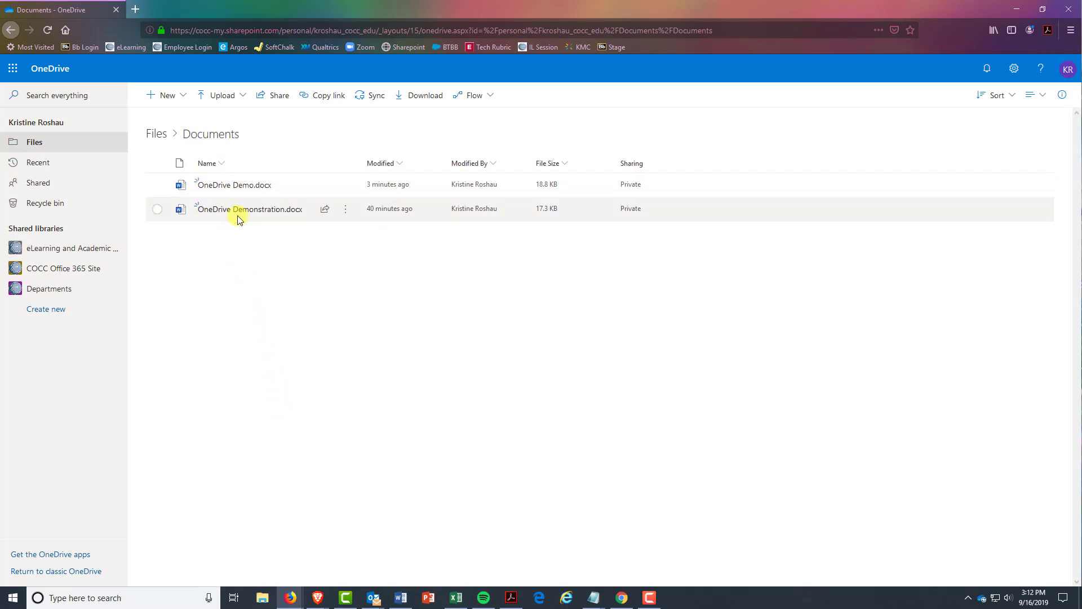
mouse_move(237, 188)
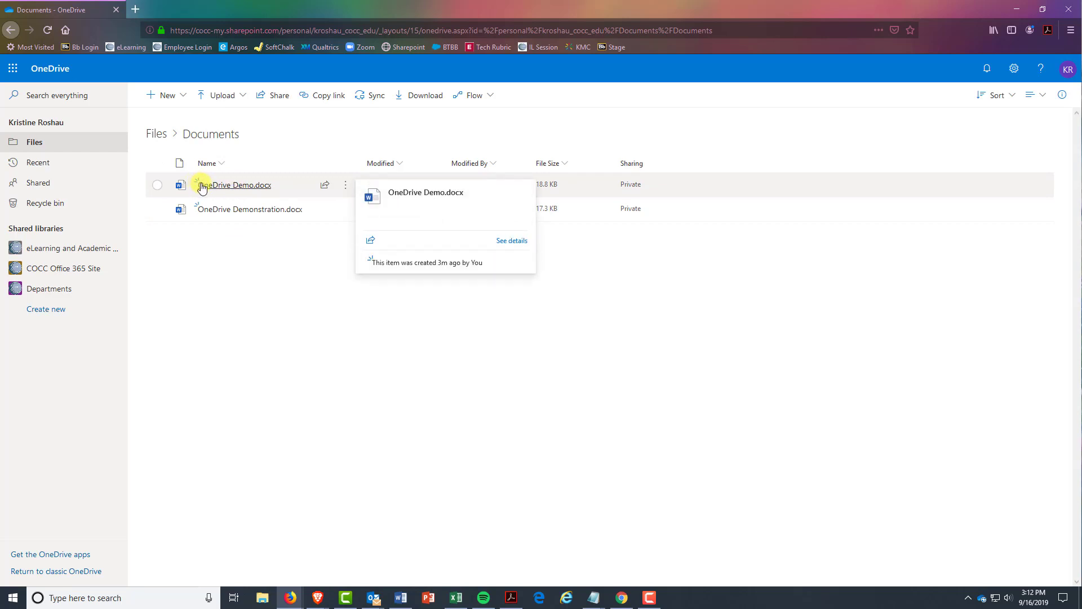
left_click(278, 159)
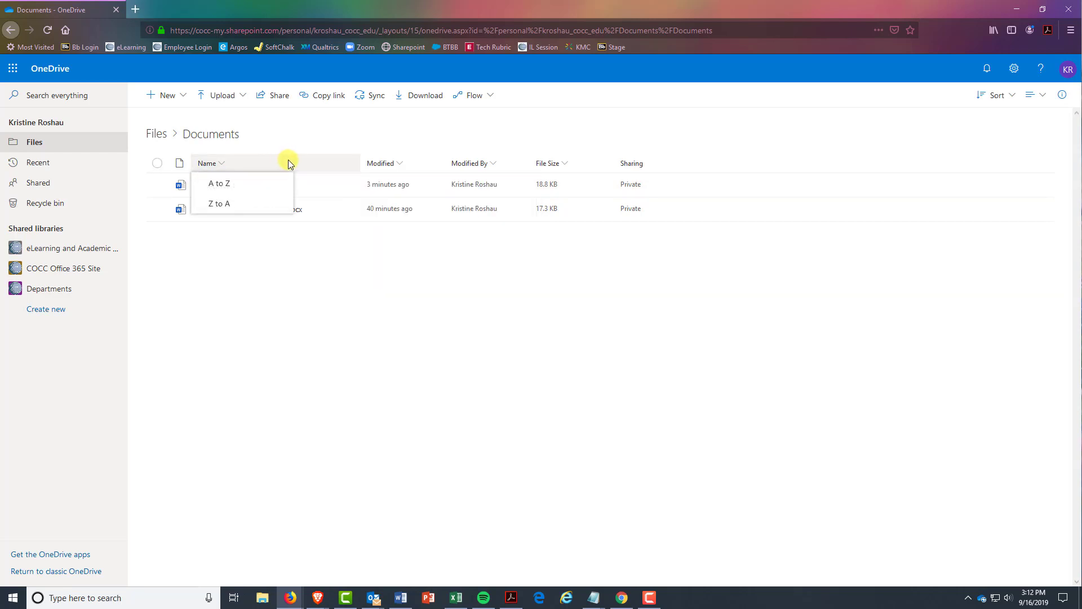
left_click(340, 260)
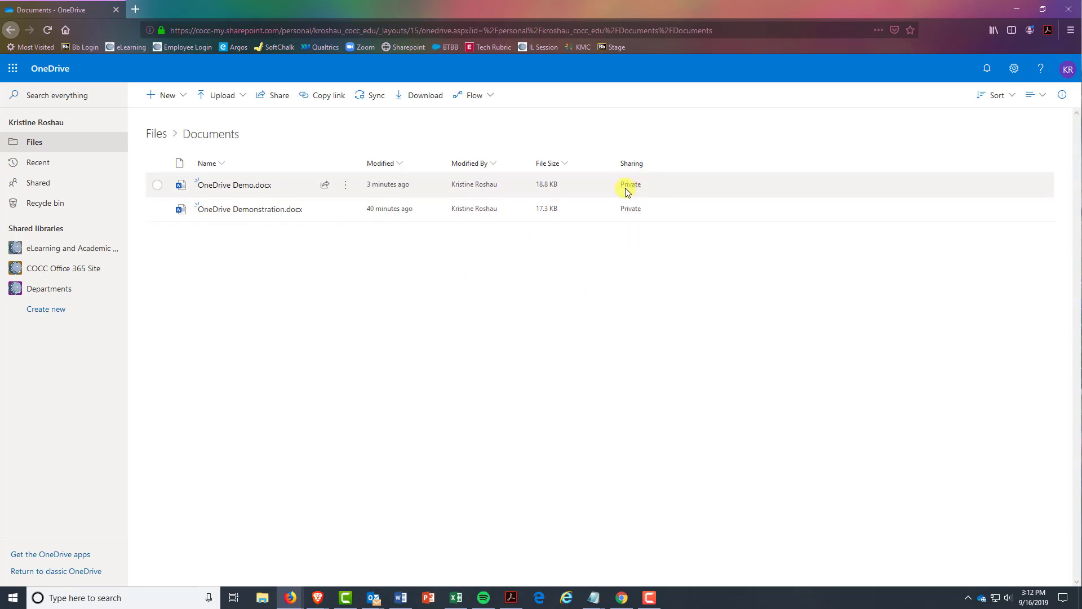
left_click(226, 186)
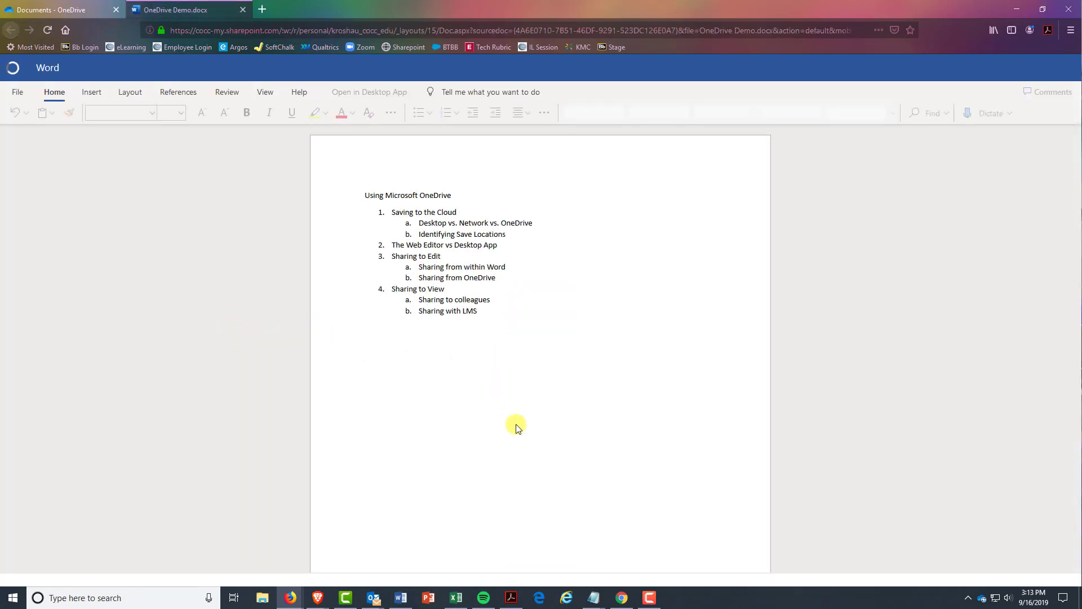
left_click_drag(485, 312, 355, 185)
left_click(362, 193)
left_click(499, 399)
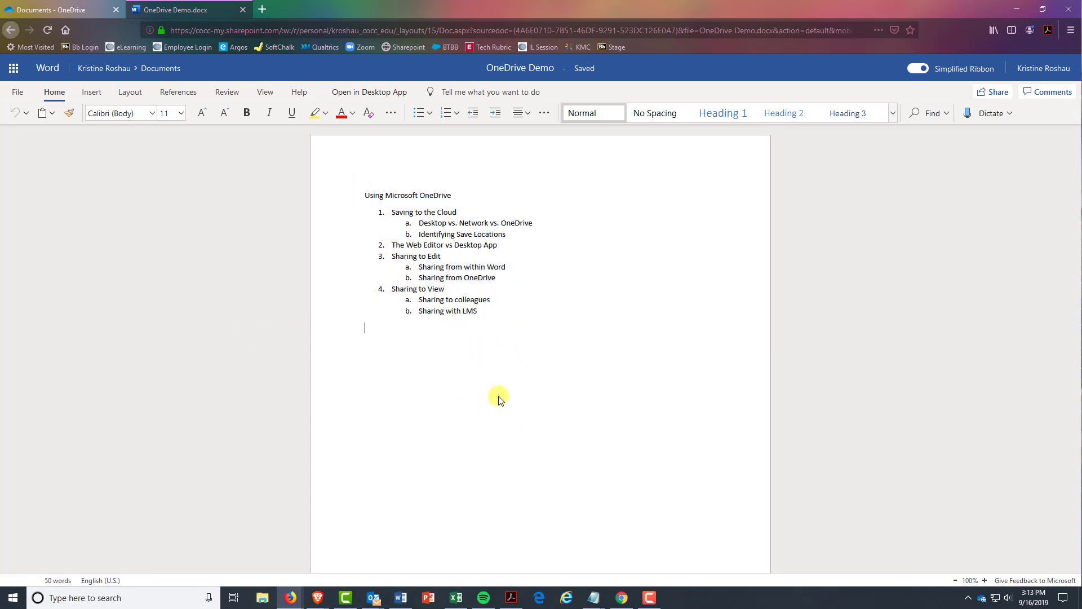